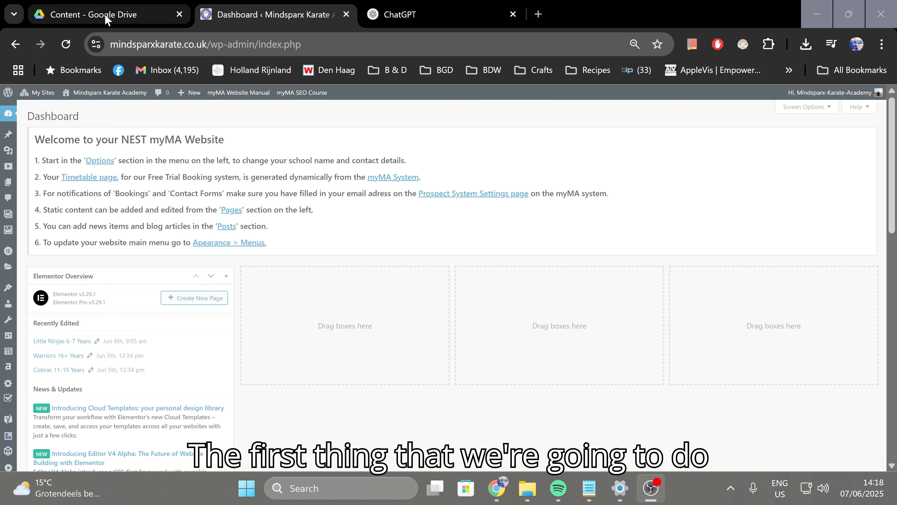
# Switch to the Google Drive Content folder and download BDW_Alt_Text_Guide.docx.
pyautogui.click(136, 14)
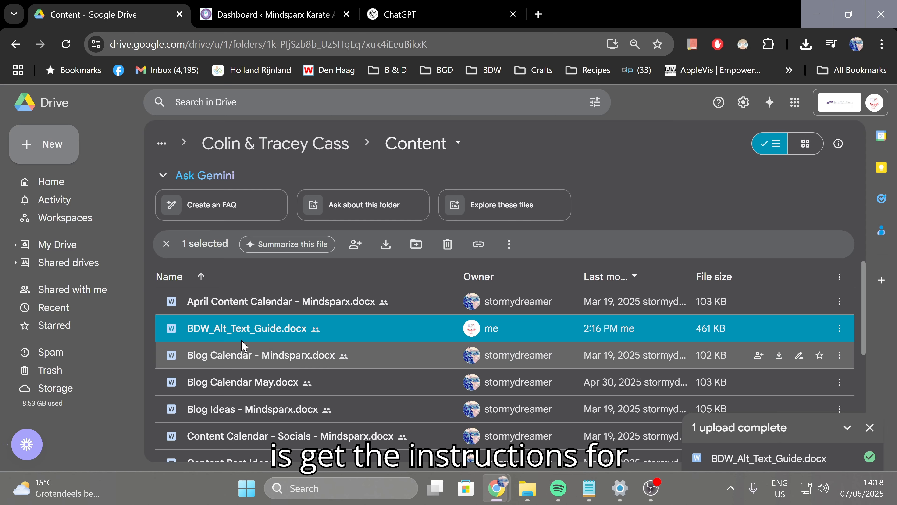
pyautogui.rightClick(262, 329)
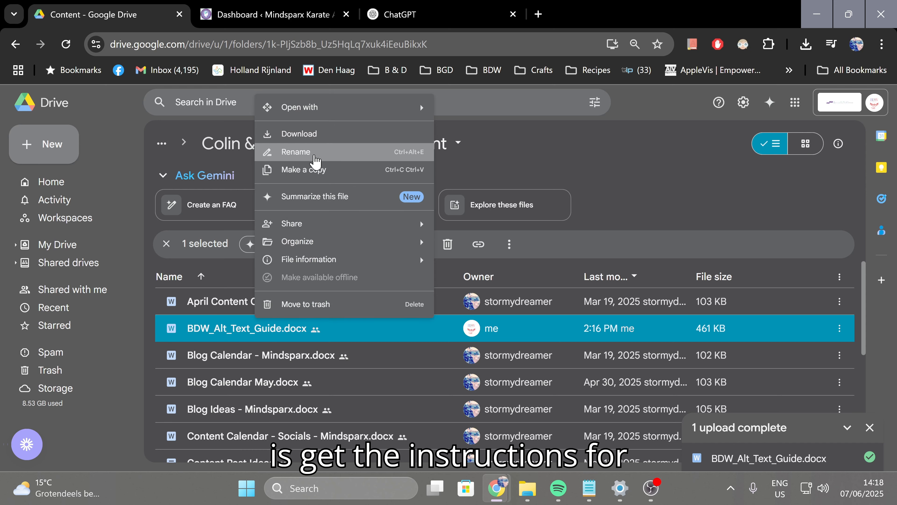
pyautogui.click(316, 134)
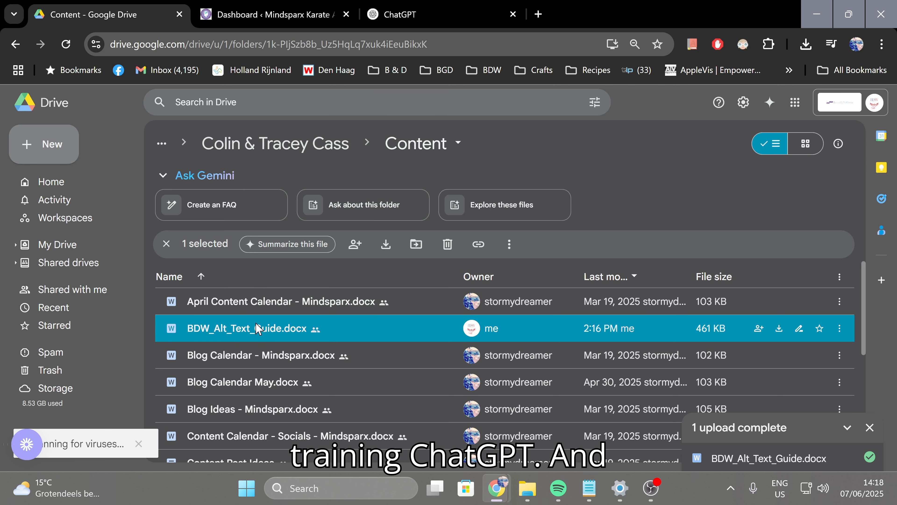
pyautogui.scroll(-5, 246, 349)
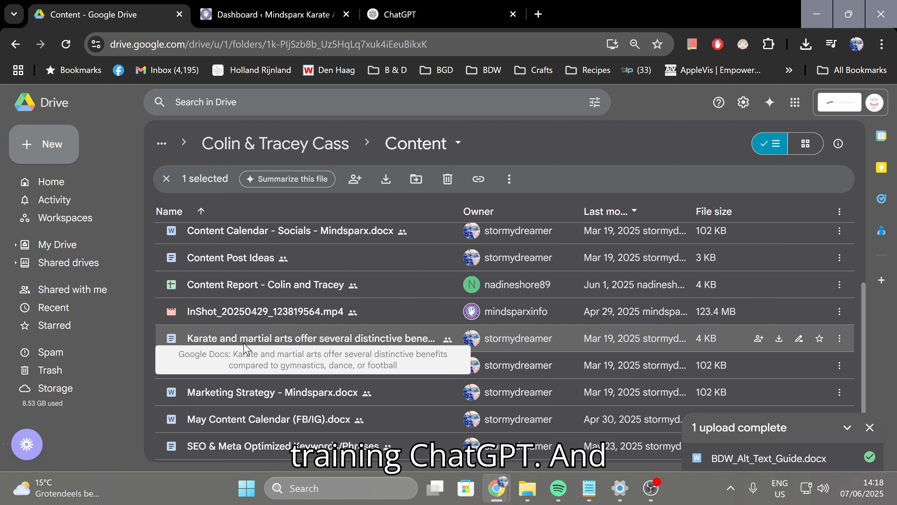
pyautogui.scroll(5, 246, 348)
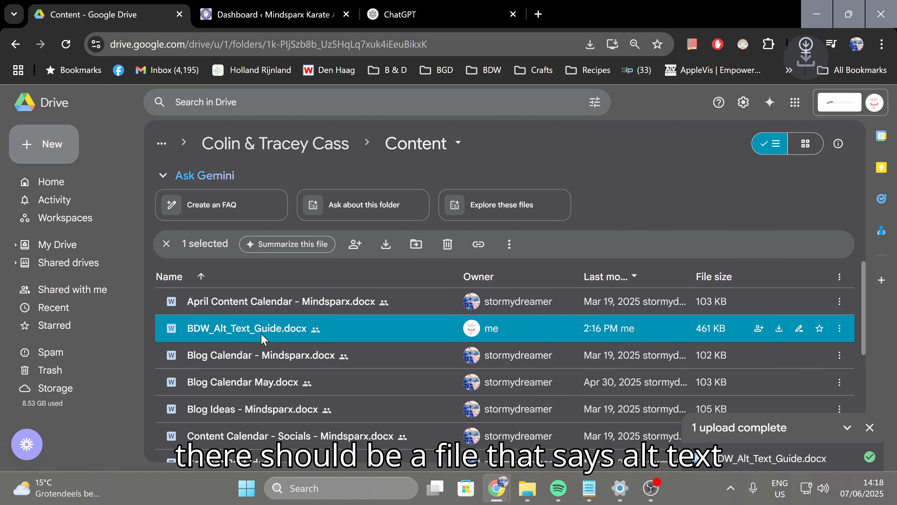
# Download the SEO & Meta Optimized Keywords/Phrases document from the Content folder.
pyautogui.scroll(-5, 261, 340)
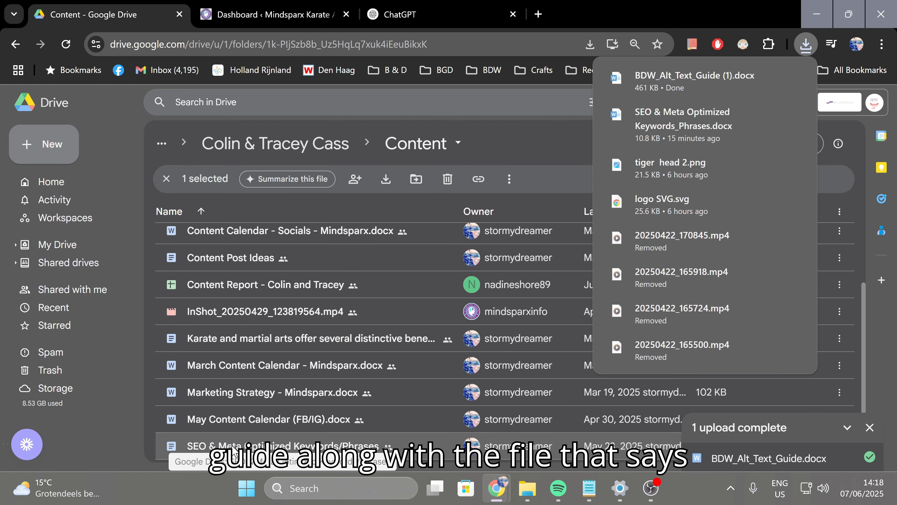
pyautogui.rightClick(238, 440)
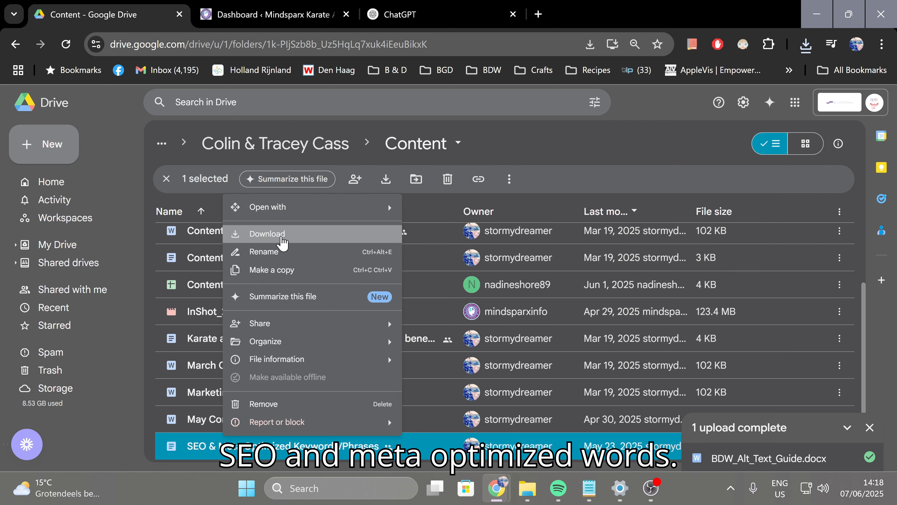
pyautogui.click(282, 237)
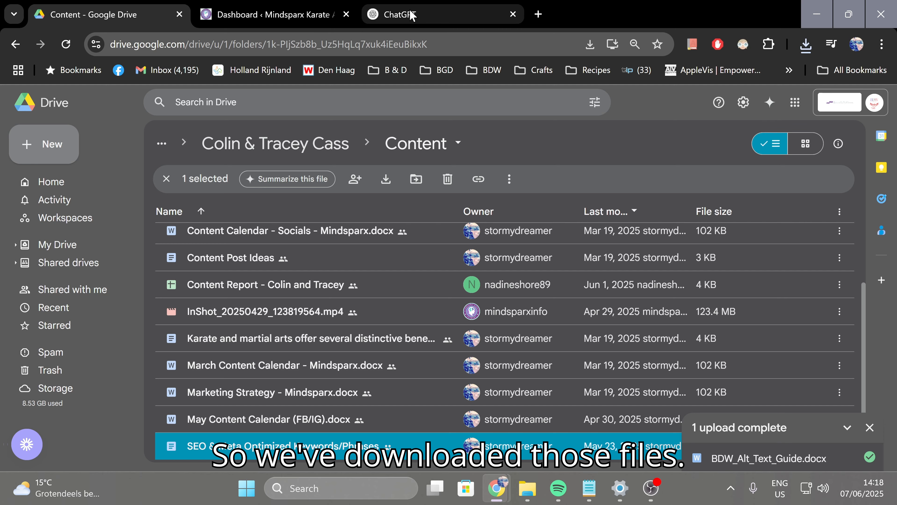
# Switch to ChatGPT and attach the downloaded files SEO & Meta Optimized Keywords_Phrases (1).docx and BDW_Alt_Text_Guide (1).docx to a new message.
pyautogui.click(412, 15)
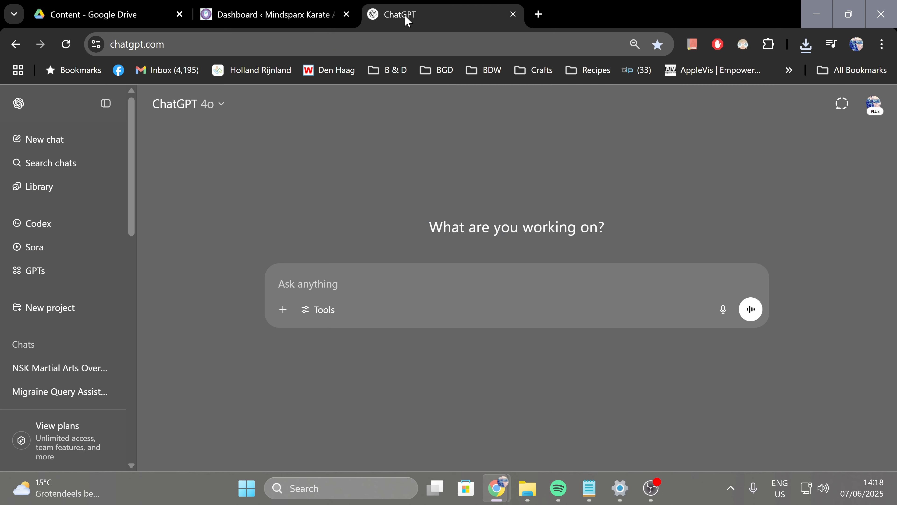
pyautogui.click(282, 321)
pyautogui.moveTo(299, 364)
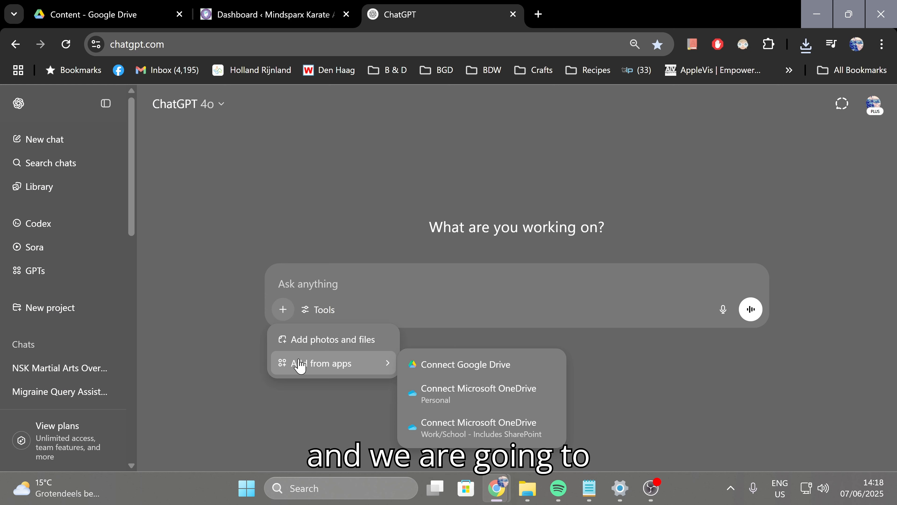
pyautogui.click(330, 339)
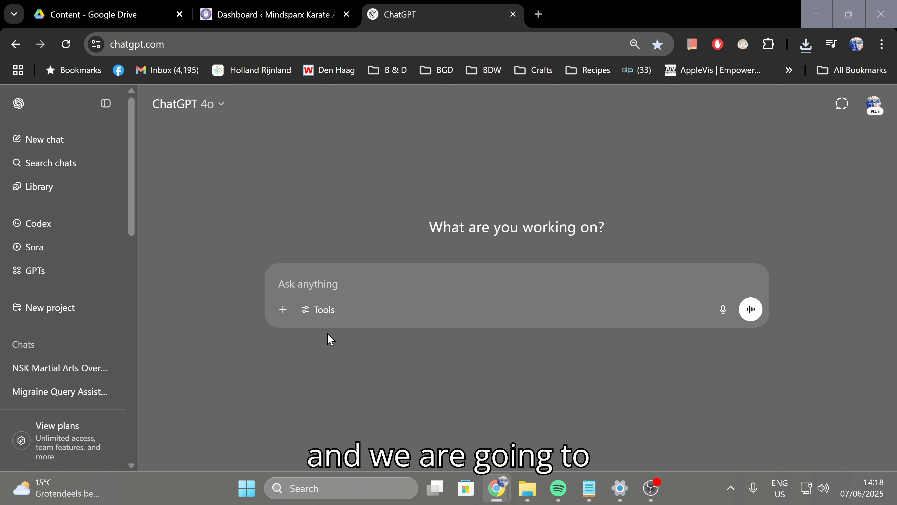
pyautogui.click(182, 175)
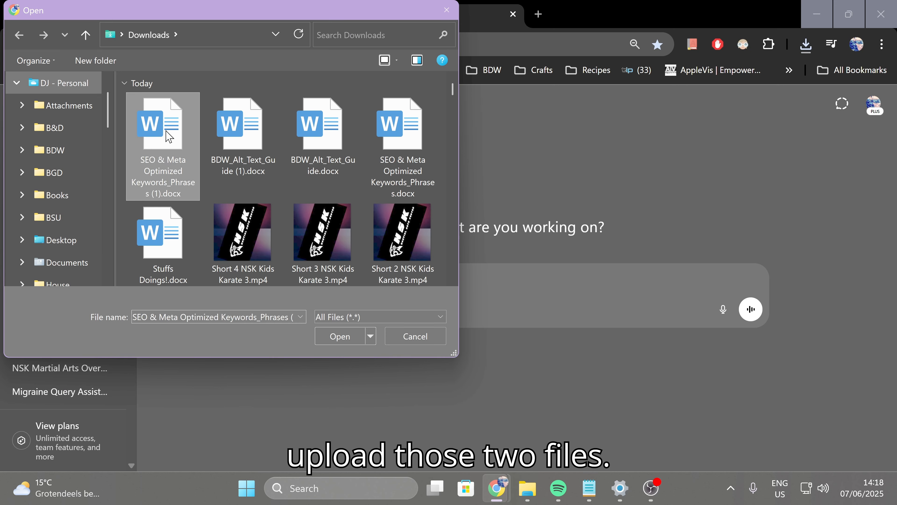
pyautogui.keyDown('ctrl'); pyautogui.click(253, 136); pyautogui.keyUp('ctrl')
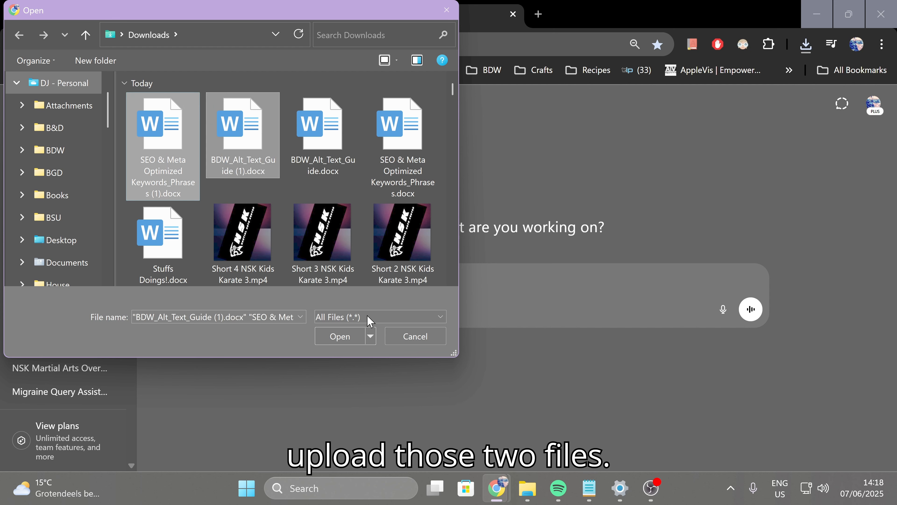
pyautogui.click(355, 340)
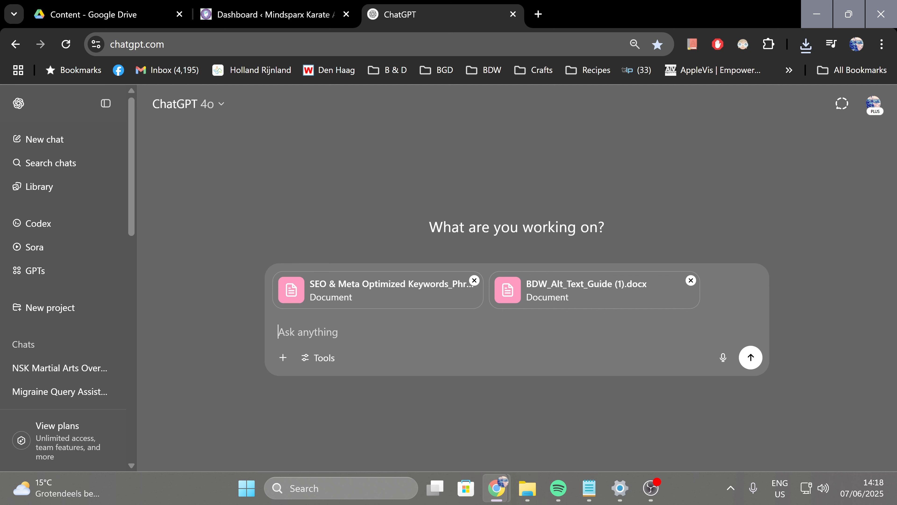
# Send the prompt "Please read these files and follow the instructions as we're going to be making alt text for images and videos for Mindsparx Karate Academy.".
pyautogui.write('Please read these')
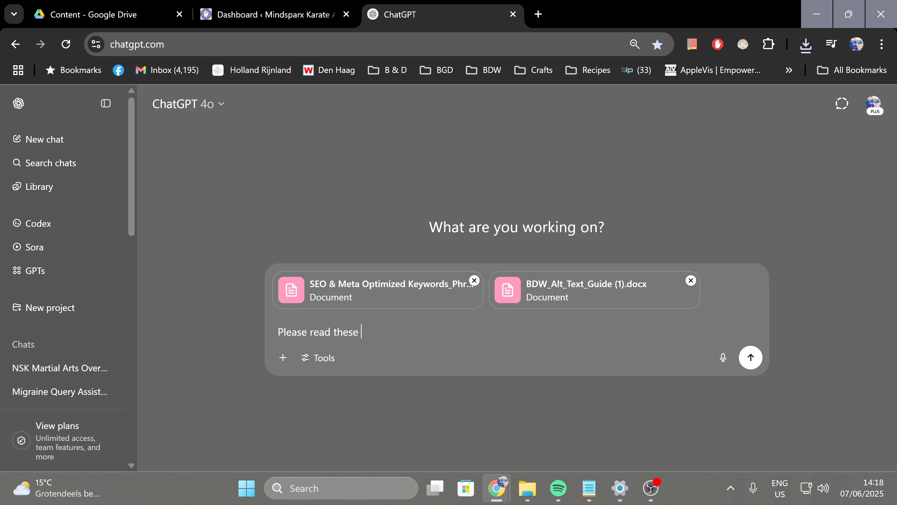
pyautogui.write(' files and follow the instructions ')
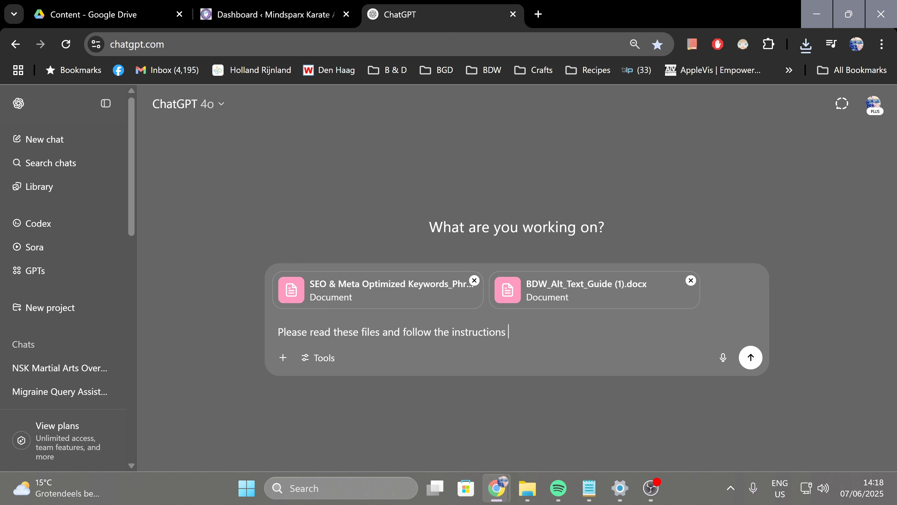
pyautogui.write("as we're going to b")
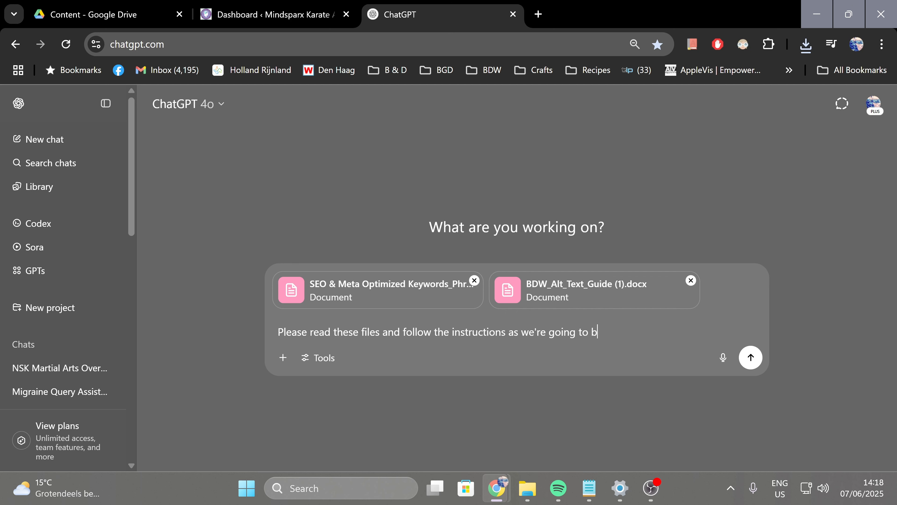
pyautogui.write('e making alt text for images an')
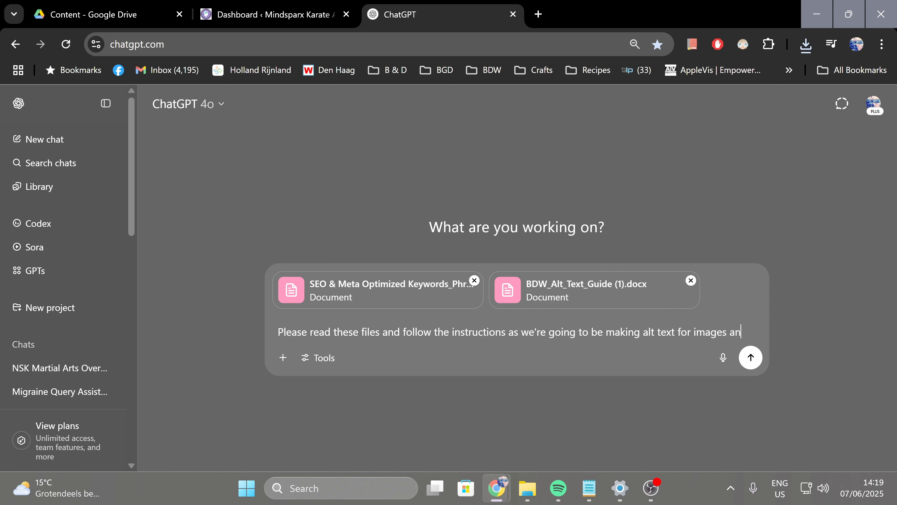
pyautogui.write('d videos for Mind')
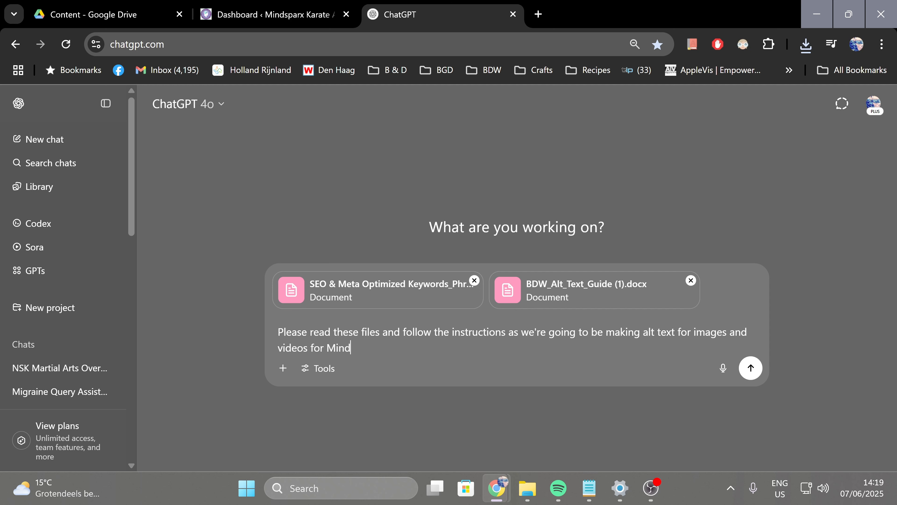
pyautogui.write('sparx Karate Academy.')
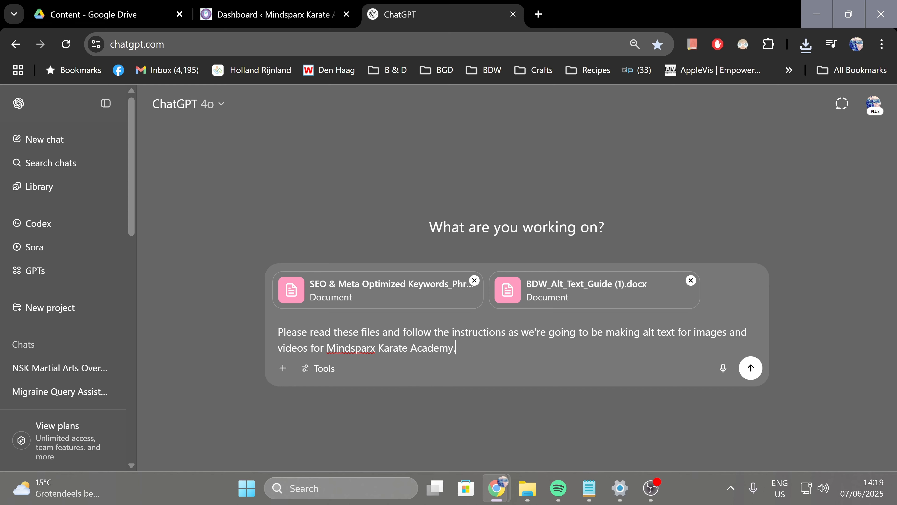
pyautogui.press('Return')
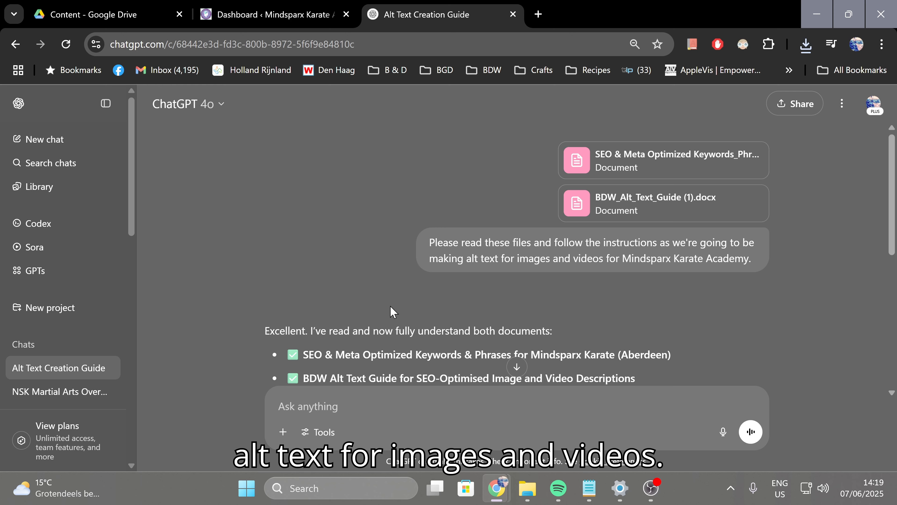
pyautogui.scroll(-5, 394, 311)
pyautogui.scroll(-3, 391, 311)
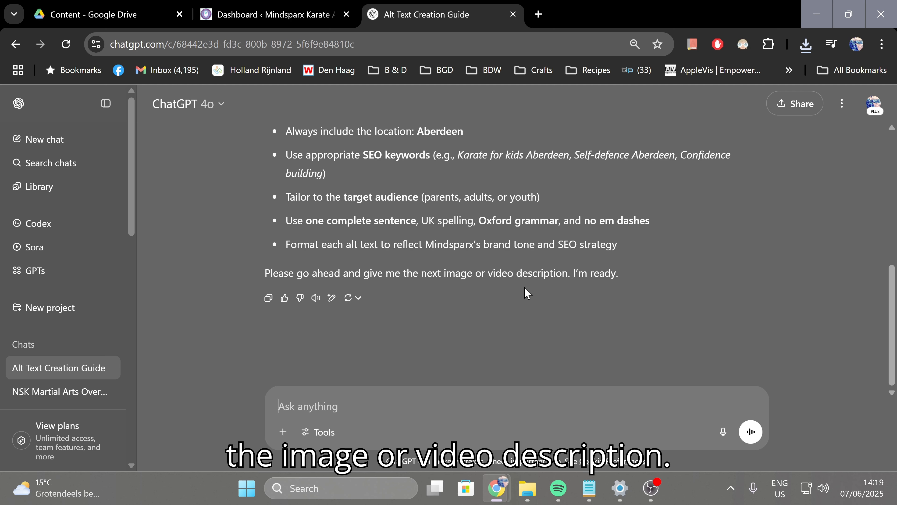
# Switch to the Mindsparx WordPress site, go to the Media Library and open the attachment details of the second image.
pyautogui.click(245, 8)
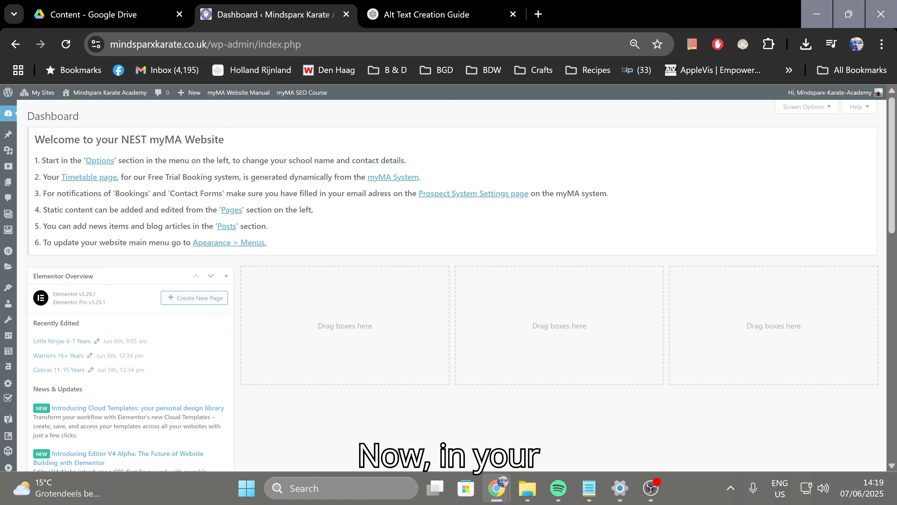
pyautogui.moveTo(10, 131)
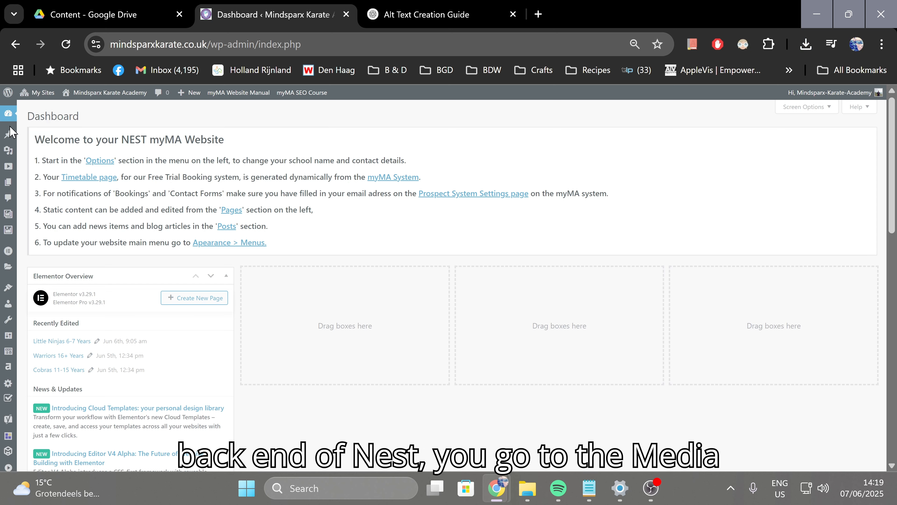
pyautogui.moveTo(10, 155)
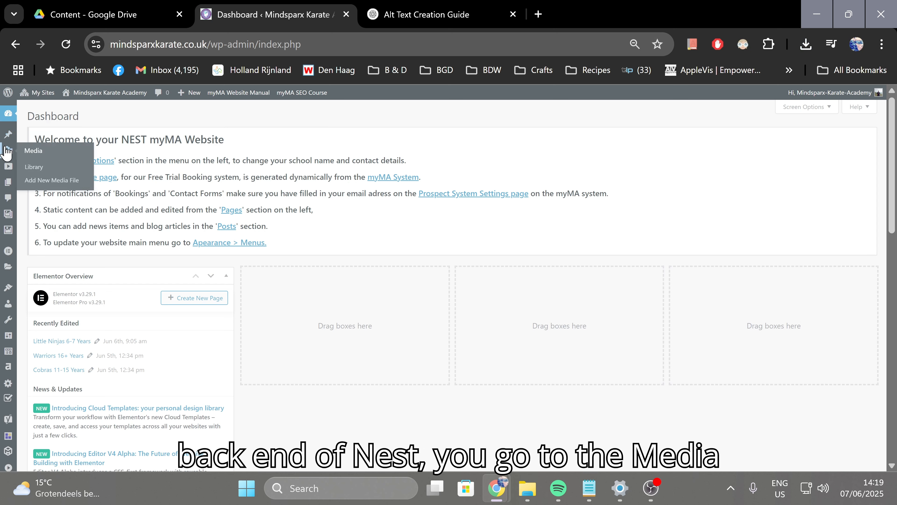
pyautogui.click(37, 167)
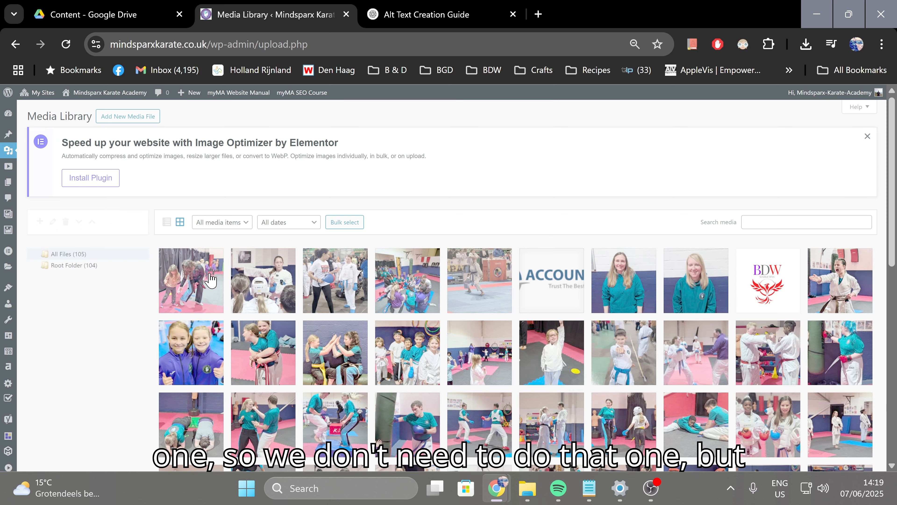
pyautogui.click(270, 294)
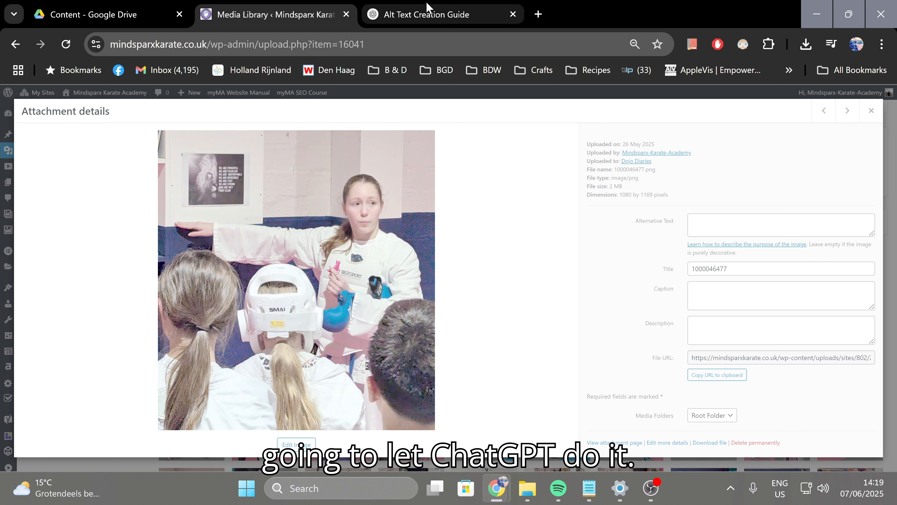
# Switch to ChatGPT and send the image description "female instructor, in padding, holding a mouth guard teaching something to 3 karate students".
pyautogui.click(427, 10)
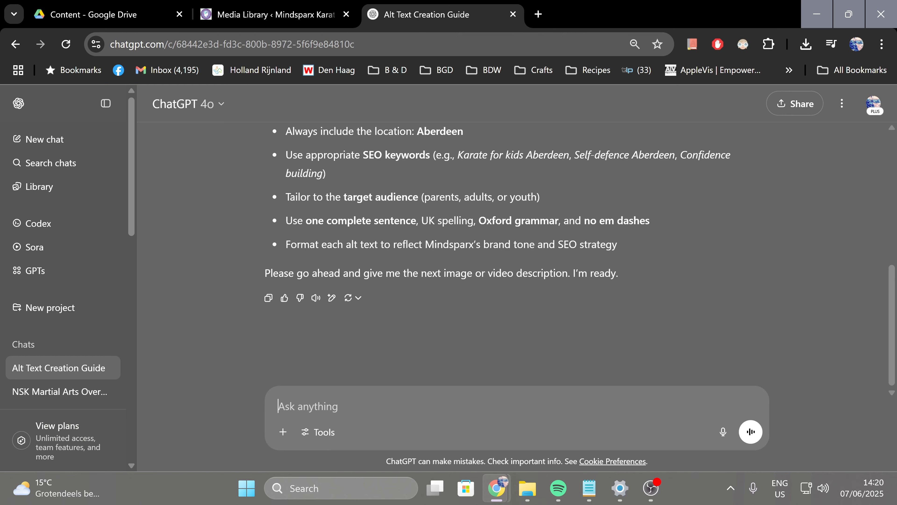
pyautogui.write('female instructor')
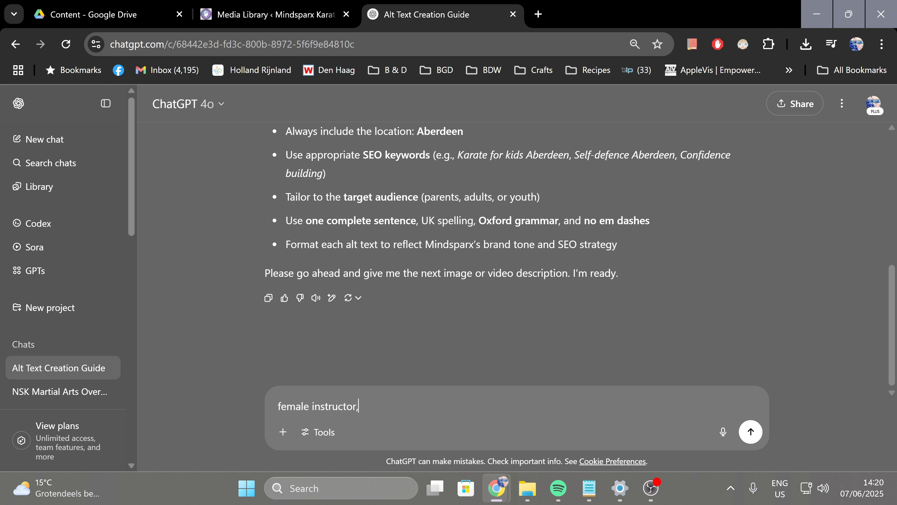
pyautogui.write(', in padding, holdi')
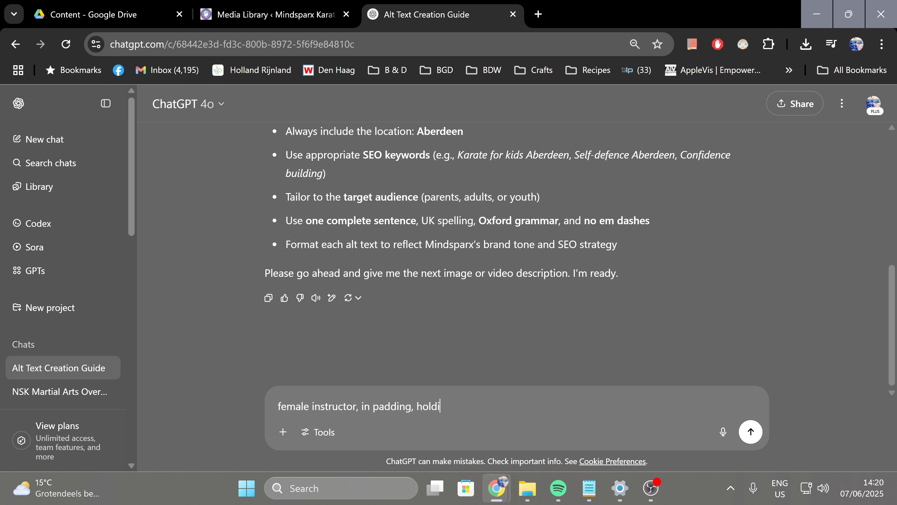
pyautogui.write('ng a mouth gard t')
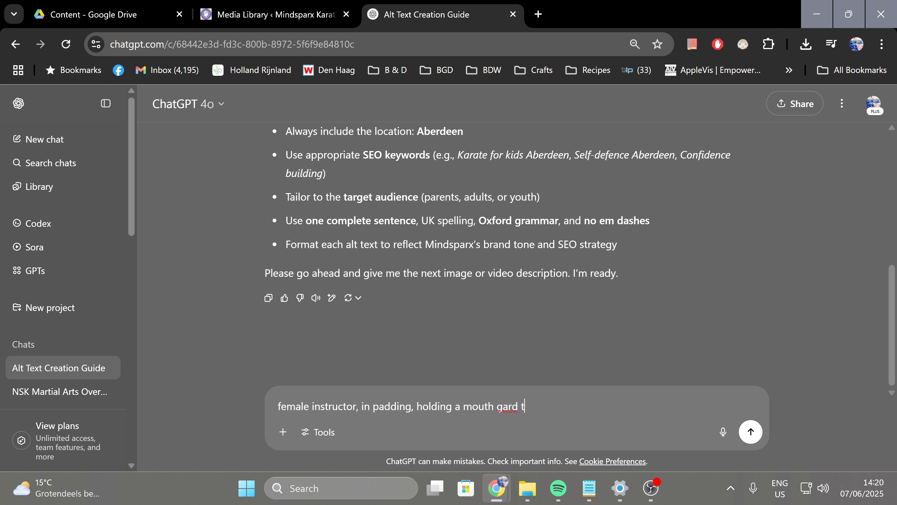
pyautogui.write('ea')
pyautogui.press('BackSpace')
pyautogui.write('uard teaching something to 3 karate stude')
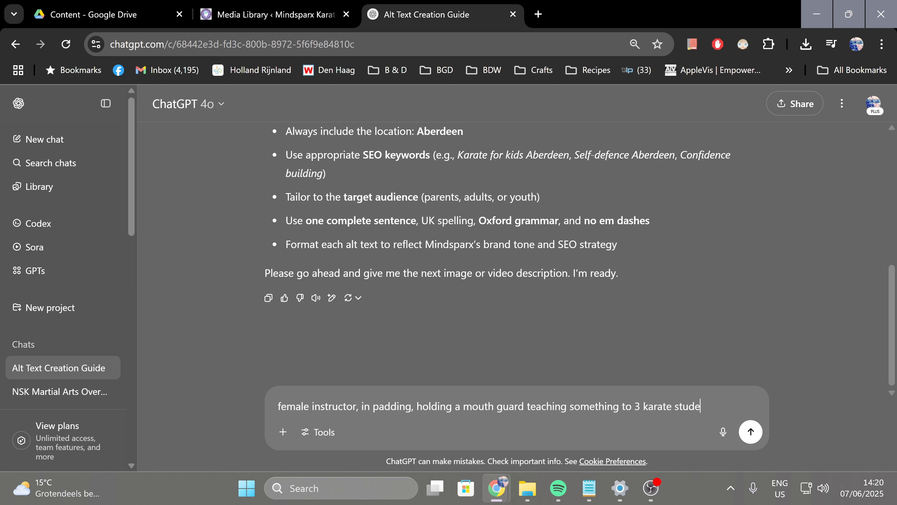
pyautogui.write('nts')
pyautogui.press('Return')
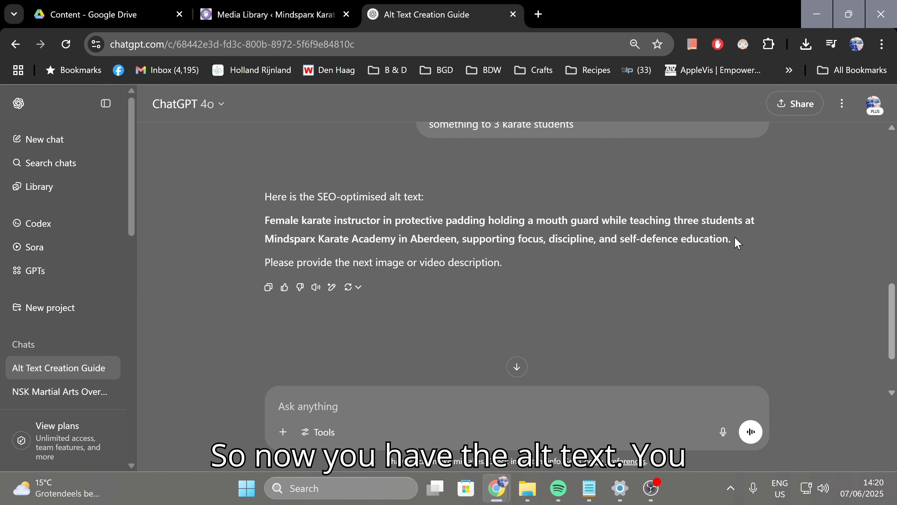
# Copy ChatGPT's alt text about the instructor holding a mouth guard into the second image's Alternative Text on the WordPress site and save it.
pyautogui.moveTo(731, 239); pyautogui.dragTo(265, 220)
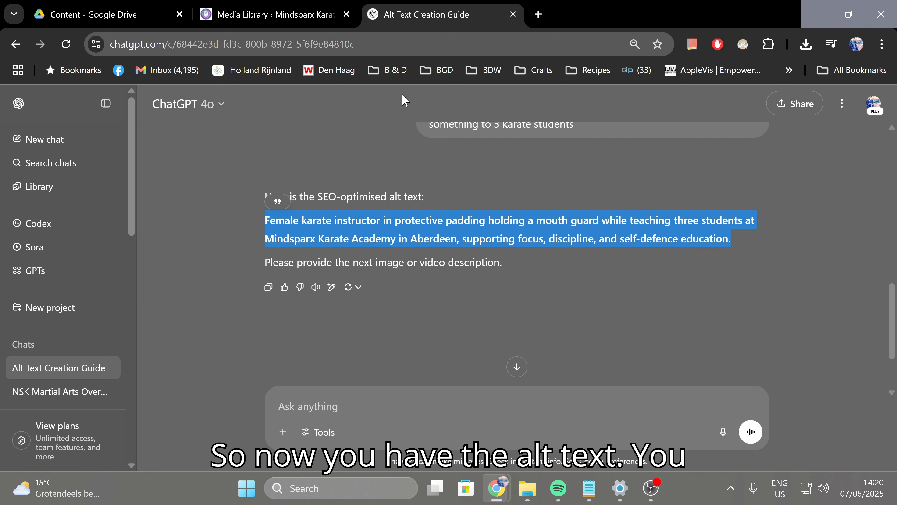
pyautogui.click(281, 14)
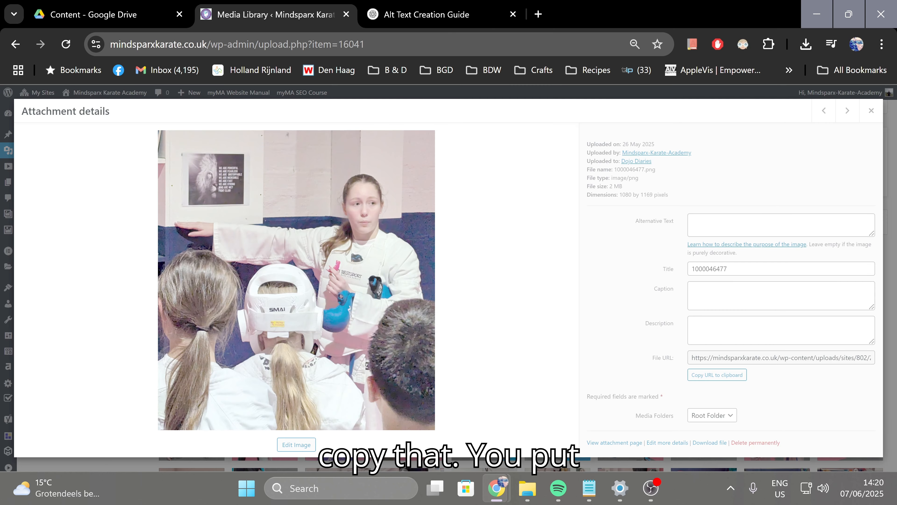
pyautogui.click(781, 224)
pyautogui.hotkey('ctrl', 'v')
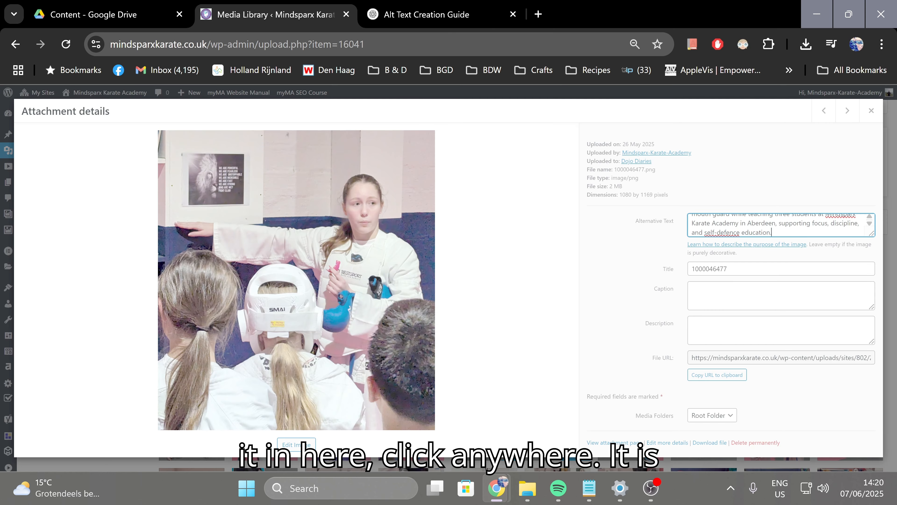
pyautogui.click(652, 244)
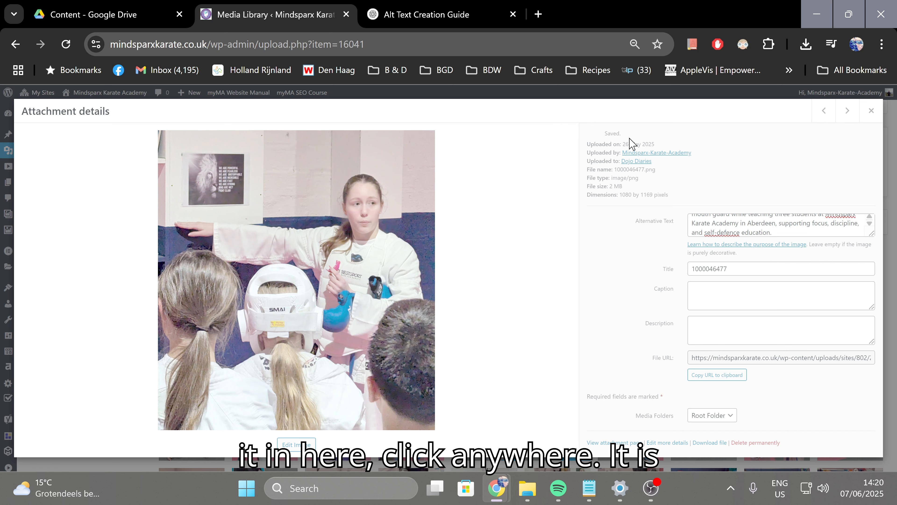
# View the next image's details and send ChatGPT the description "female holding a pad speaking to female student in padding and gloves wearing a bluebelt".
pyautogui.click(848, 111)
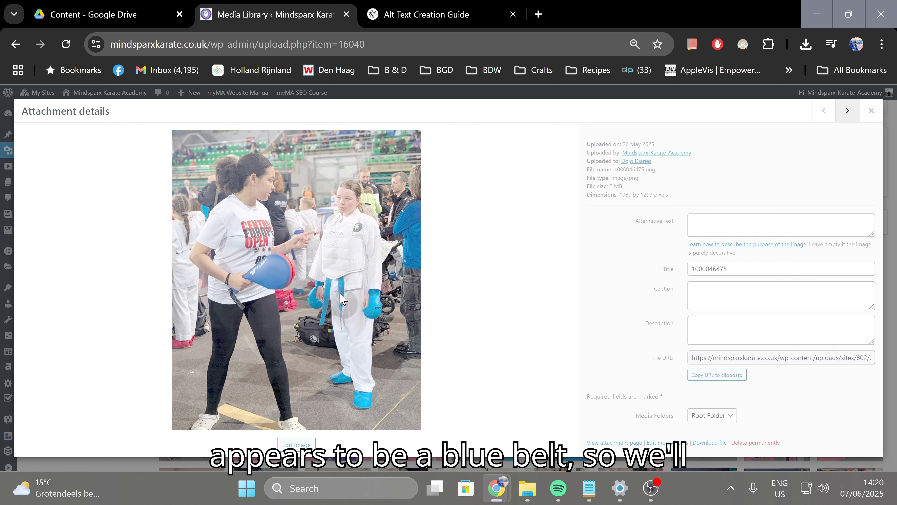
pyautogui.click(414, 9)
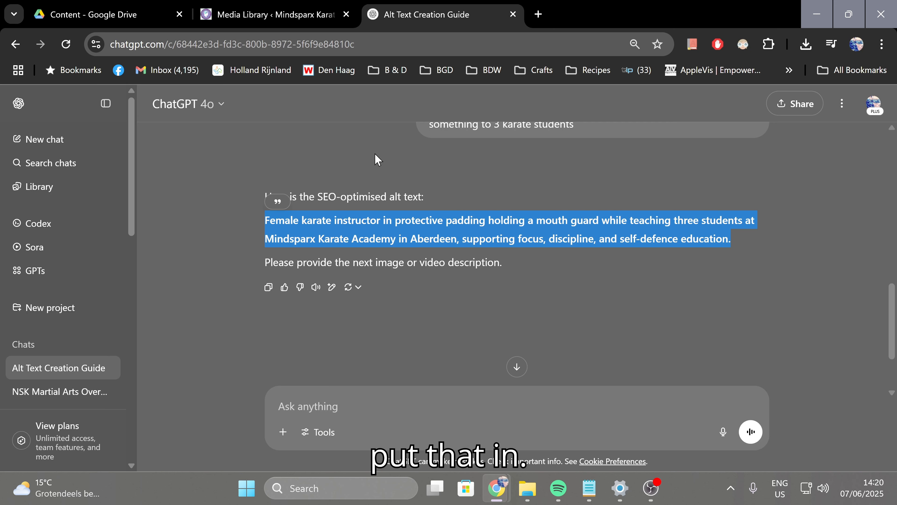
pyautogui.write('f')
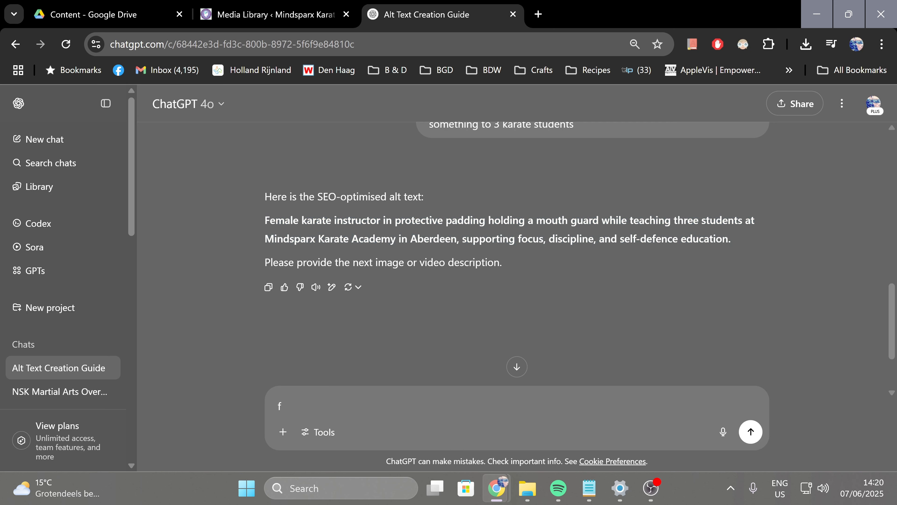
pyautogui.write('emale holding a pad sp')
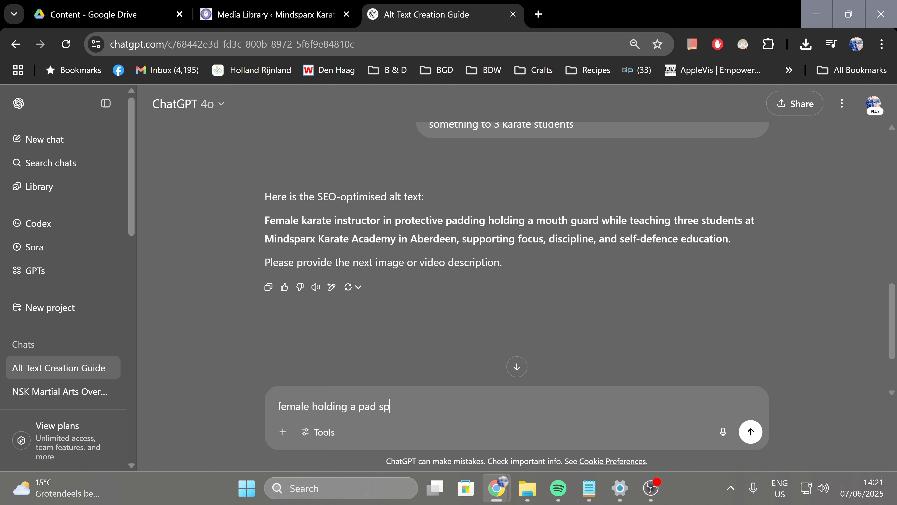
pyautogui.write('eaking to female stu')
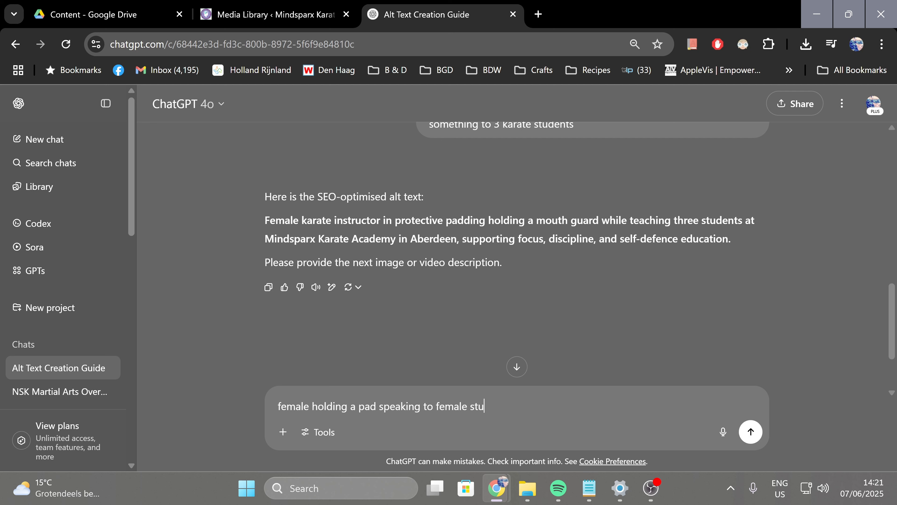
pyautogui.write('dent in padding ')
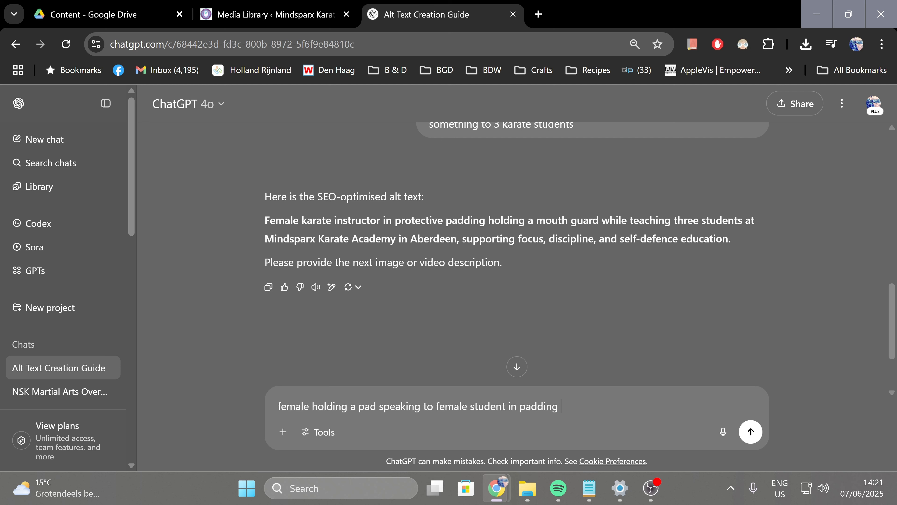
pyautogui.write('and gloves wear')
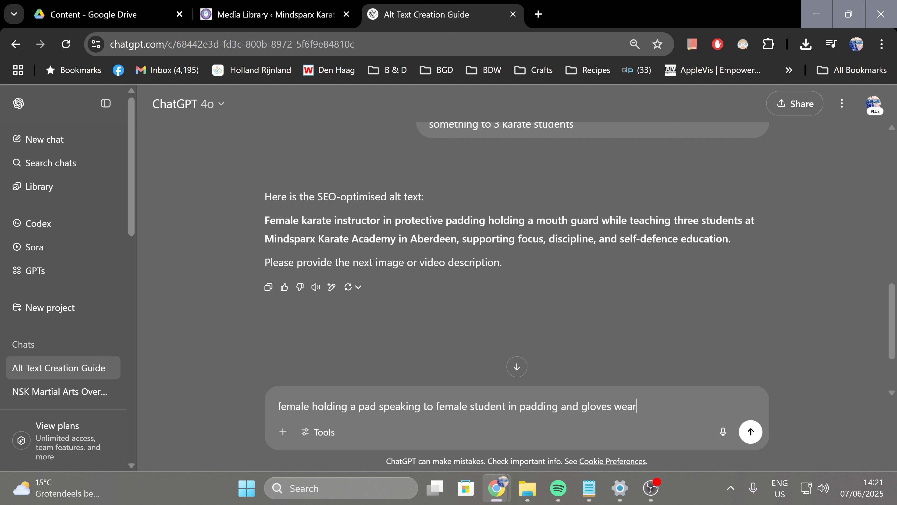
pyautogui.write('ing a bluebelt')
pyautogui.press('Return')
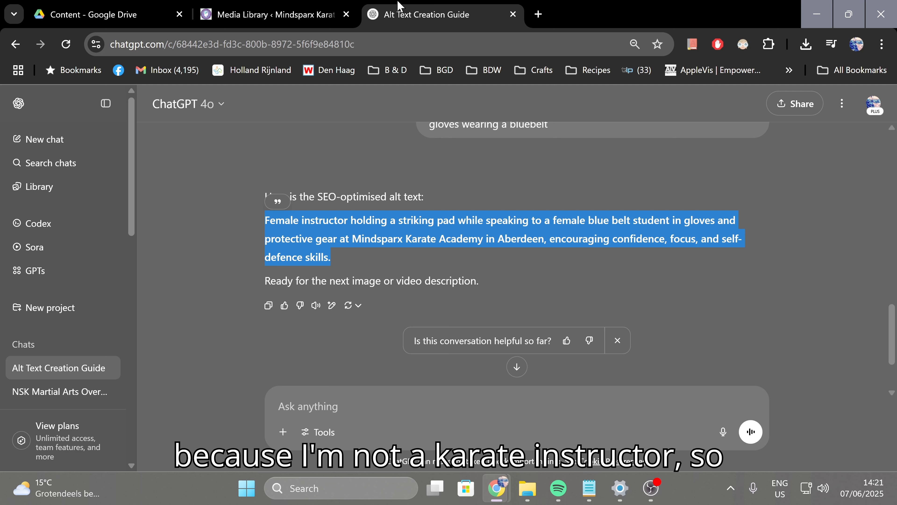
# Switch to the WordPress Media Library, paste ChatGPT's striking pad and blue belt alt text into the third image's Alternative Text, and close its details.
pyautogui.click(276, 14)
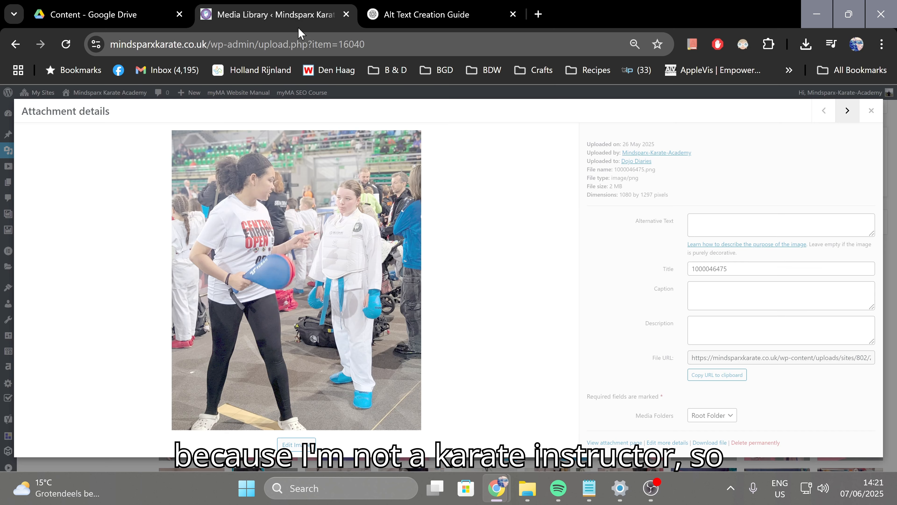
pyautogui.click(781, 225)
pyautogui.hotkey('ctrl', 'v')
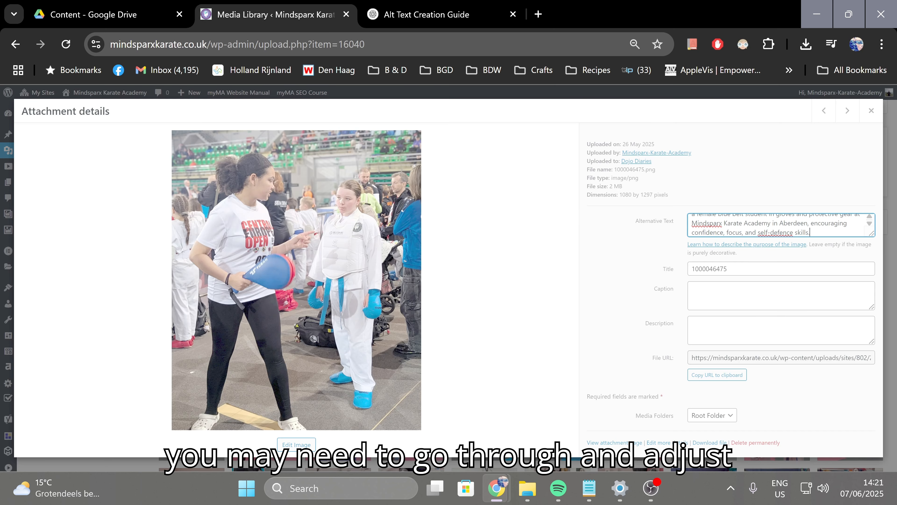
pyautogui.click(640, 249)
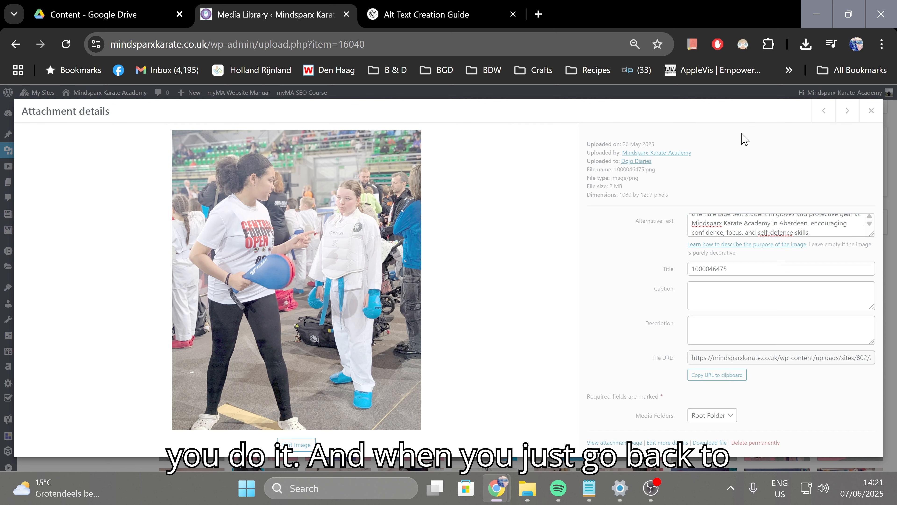
pyautogui.click(871, 111)
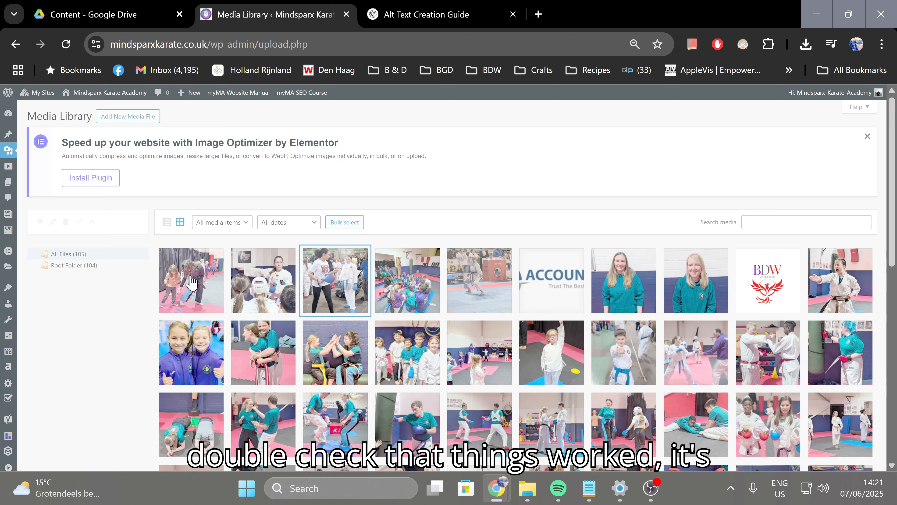
# Check the second image's saved alternative text, and look back over ChatGPT's latest reply and the Media Library images.
pyautogui.click(260, 280)
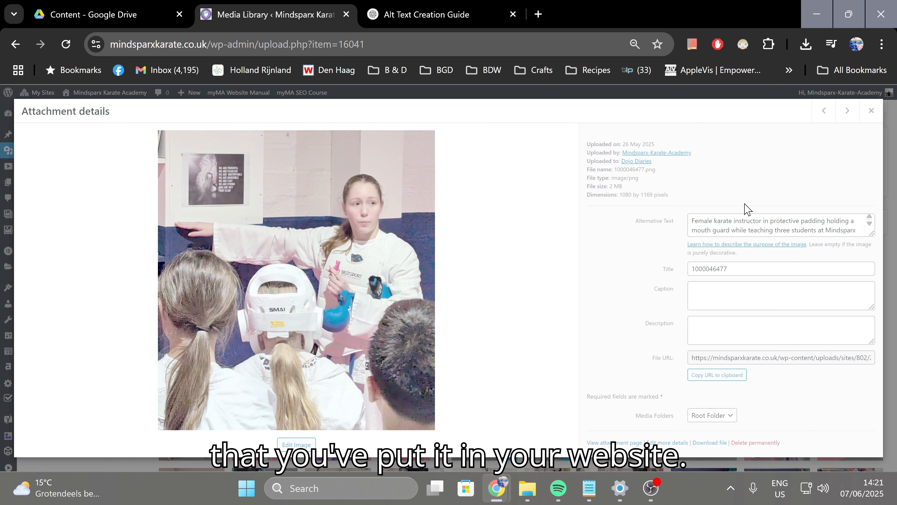
pyautogui.click(871, 110)
pyautogui.click(459, 12)
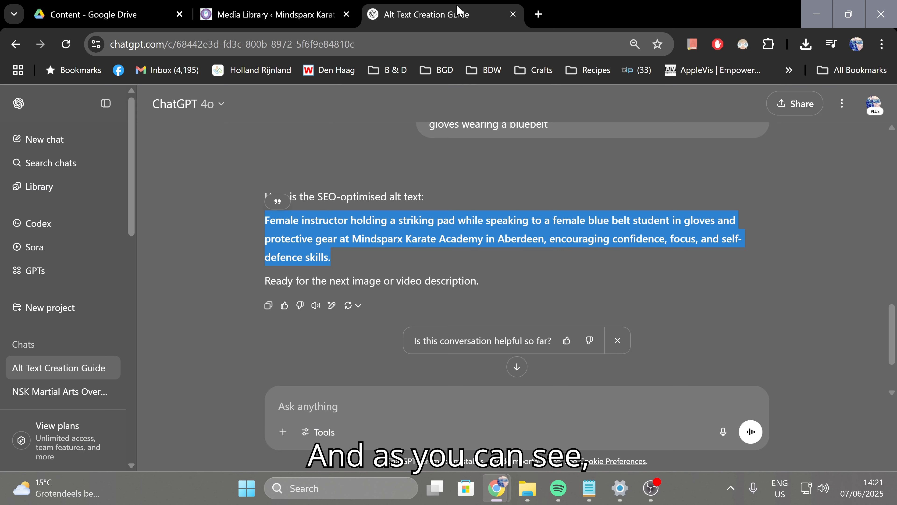
pyautogui.hotkey('ctrl', 'shift', 'Tab')
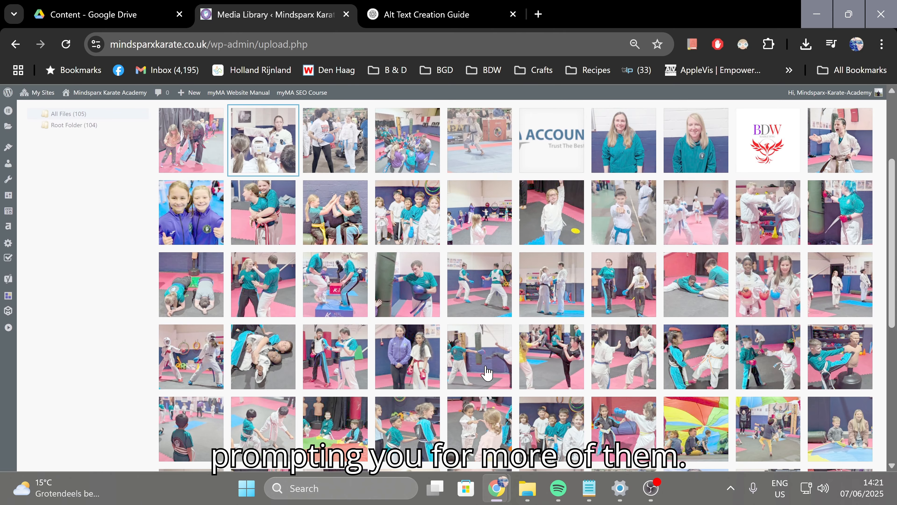
pyautogui.scroll(4, 487, 373)
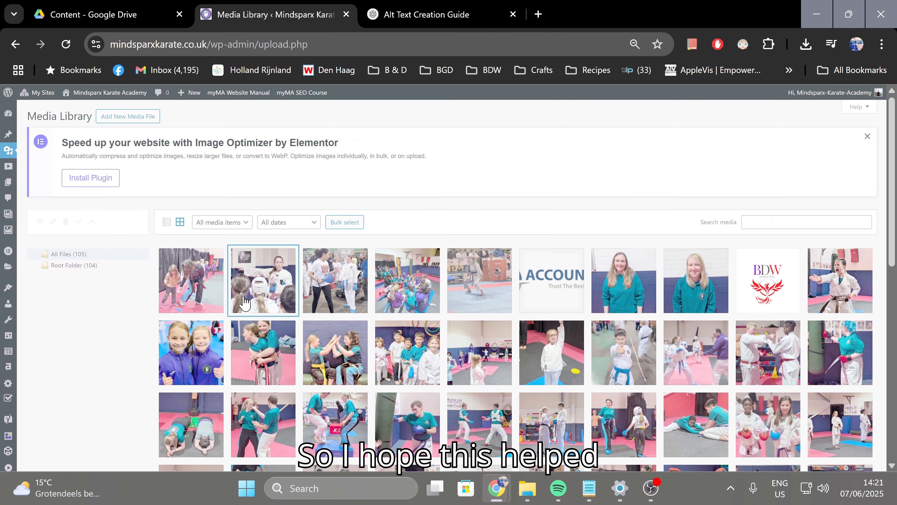